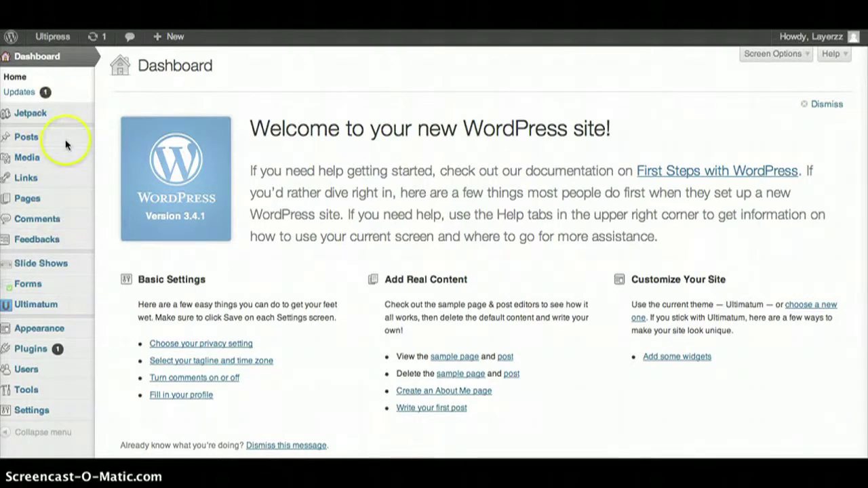
- Go to Media > Add New to reach the Upload New Media page
{"action": "mouse_move", "coordinate": [68, 156]}
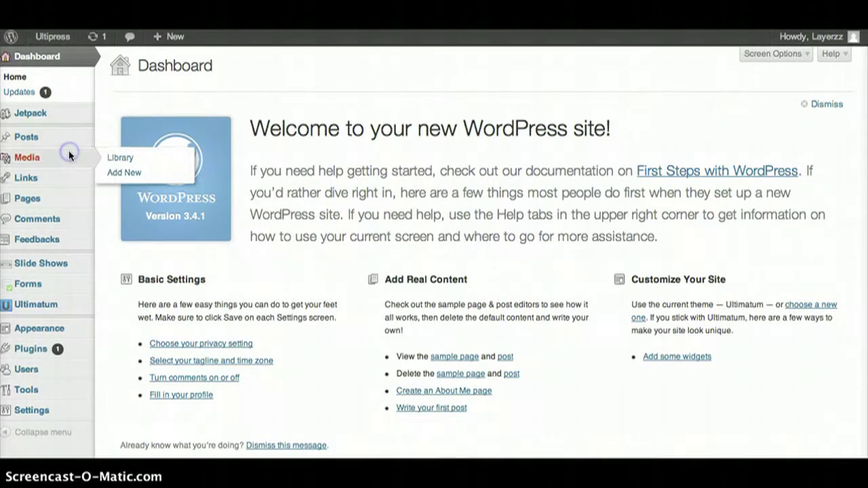
{"action": "left_click", "coordinate": [136, 175]}
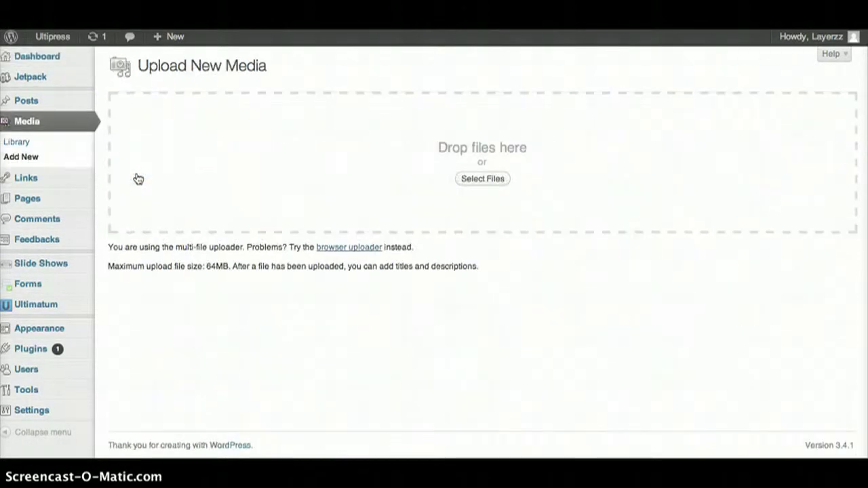
- Upload 300x158_logo.jpg from the 001 Ultipress.net folder to the media library
{"action": "left_click", "coordinate": [485, 181]}
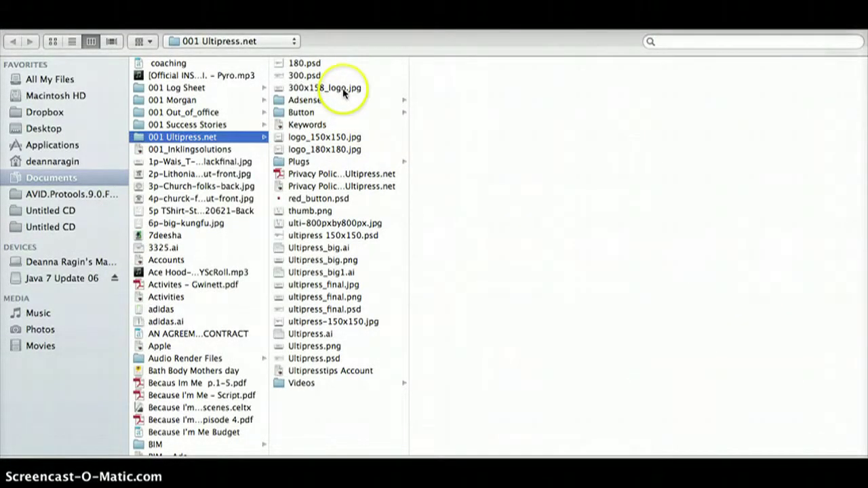
{"action": "left_click", "coordinate": [343, 90]}
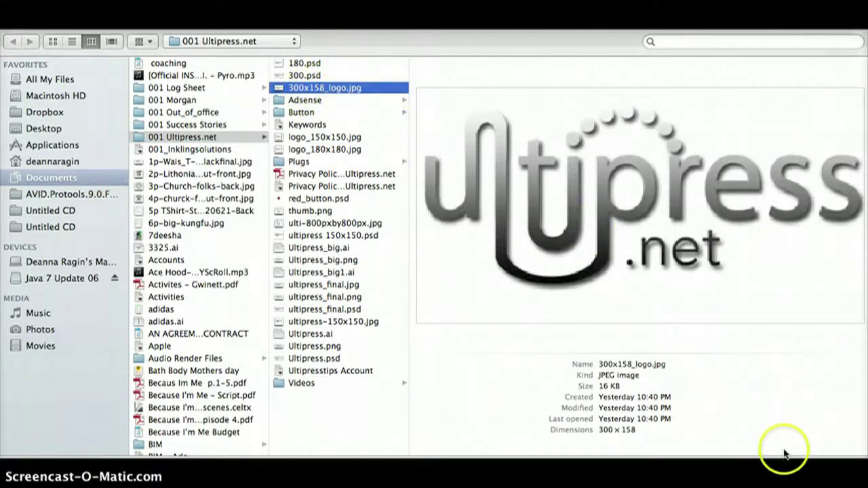
{"action": "left_click", "coordinate": [749, 450]}
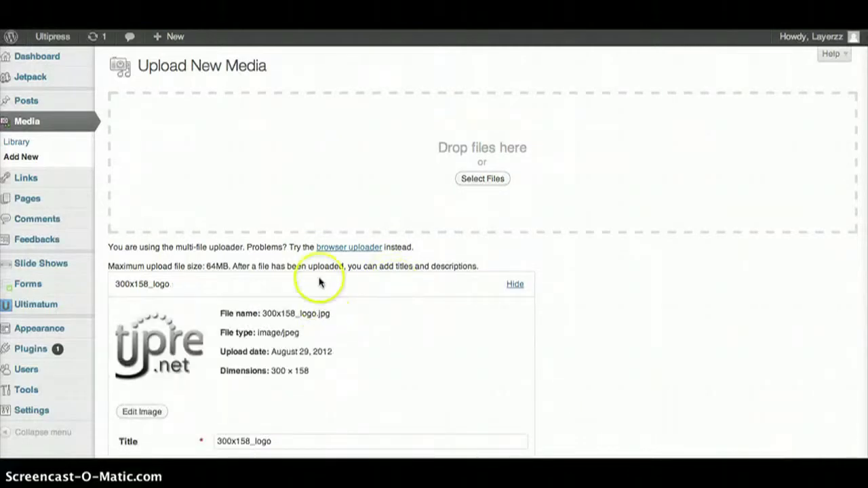
- Save the uploaded logo's details, then go to the Ultimatum Templates page
{"action": "scroll", "coordinate": [324, 288], "scroll_direction": "down", "scroll_amount": 5}
{"action": "scroll", "coordinate": [325, 288], "scroll_direction": "down", "scroll_amount": 2}
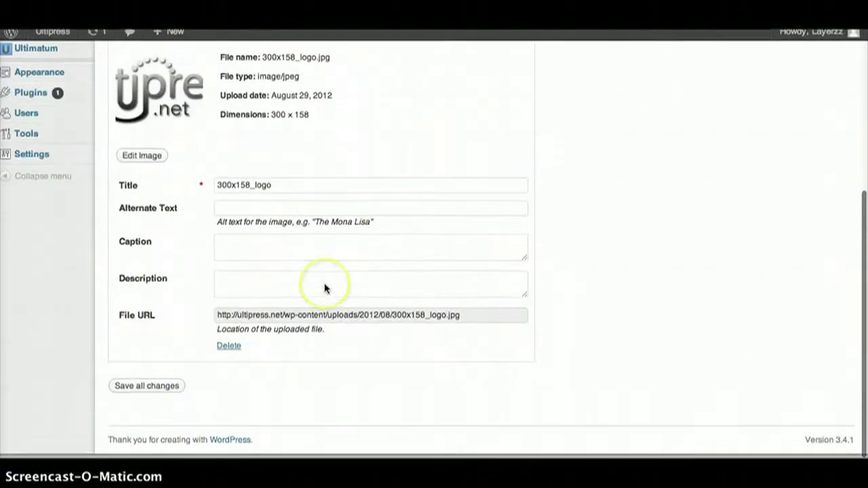
{"action": "left_click", "coordinate": [148, 393]}
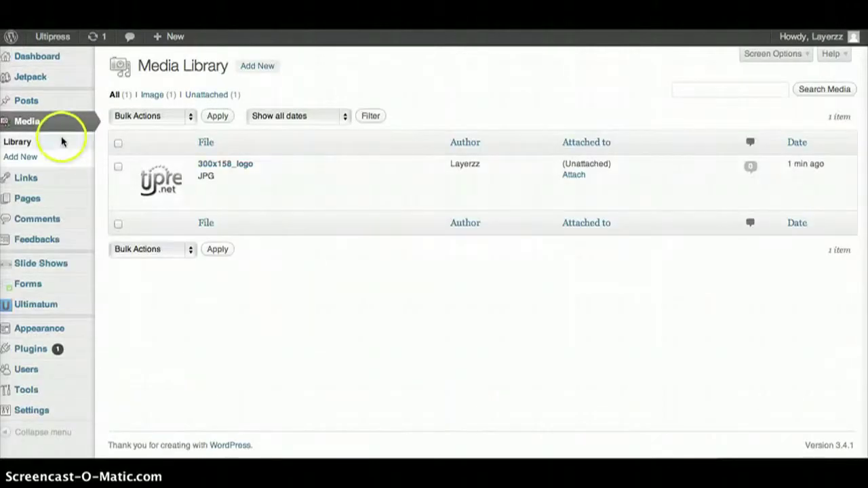
{"action": "left_click", "coordinate": [71, 307]}
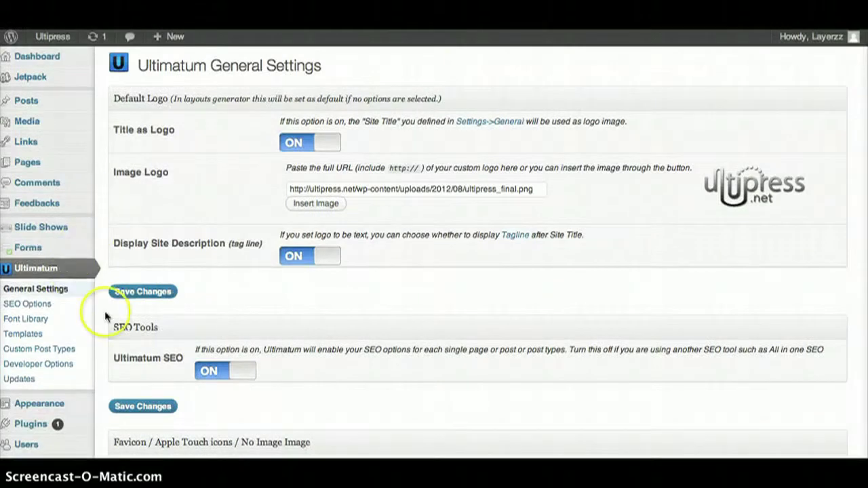
{"action": "left_click", "coordinate": [58, 333]}
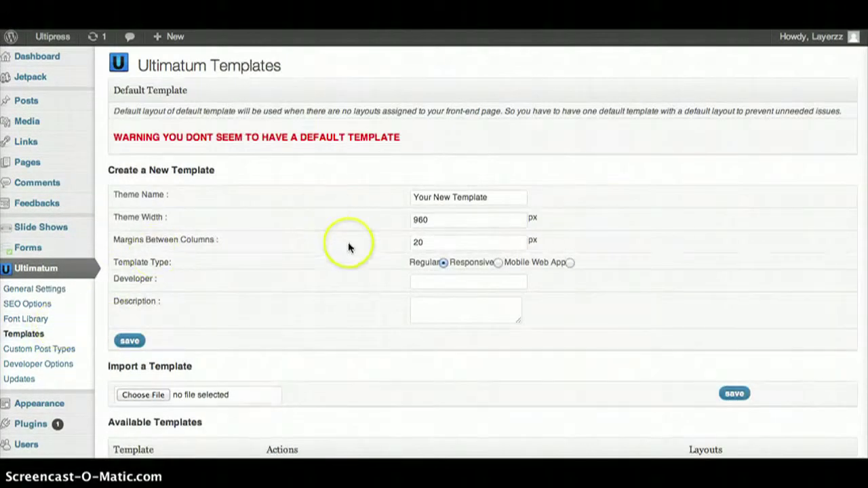
- Create a new Ultimatum template named 'Ultipress', 960 px wide with 20 px margins
{"action": "scroll", "coordinate": [348, 246], "scroll_direction": "down", "scroll_amount": 3}
{"action": "scroll", "coordinate": [349, 250], "scroll_direction": "up", "scroll_amount": 3}
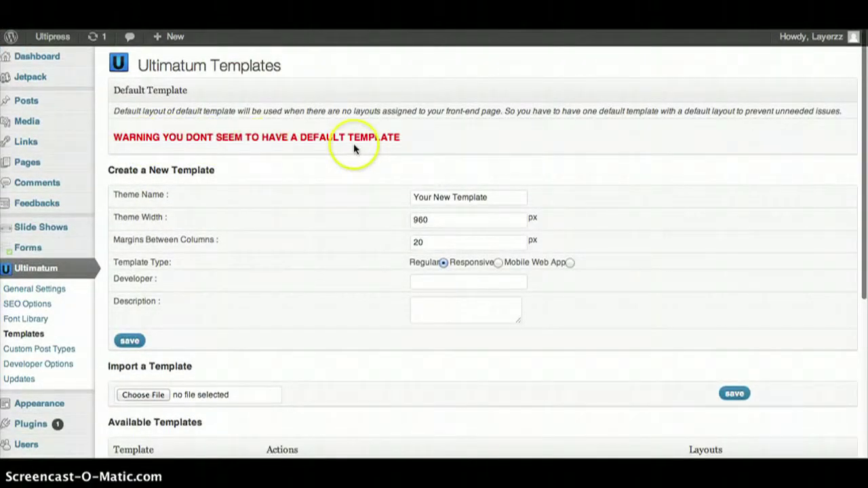
{"action": "scroll", "coordinate": [345, 177], "scroll_direction": "down", "scroll_amount": 5}
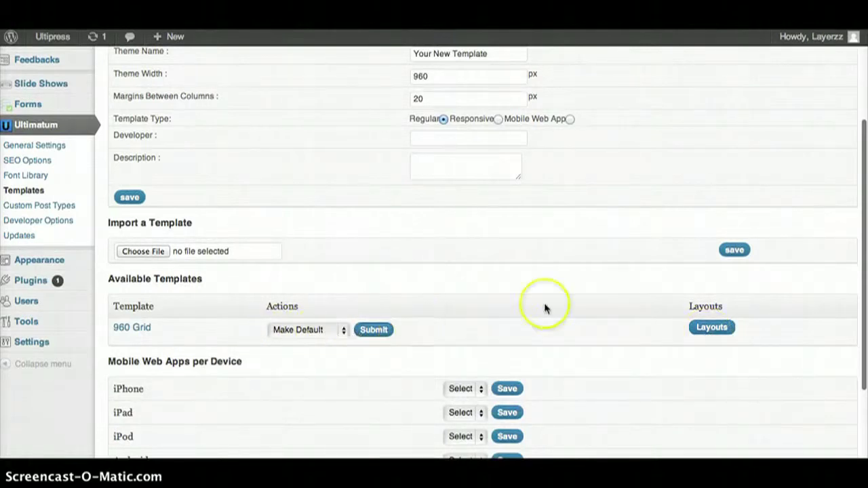
{"action": "scroll", "coordinate": [384, 291], "scroll_direction": "up", "scroll_amount": 2}
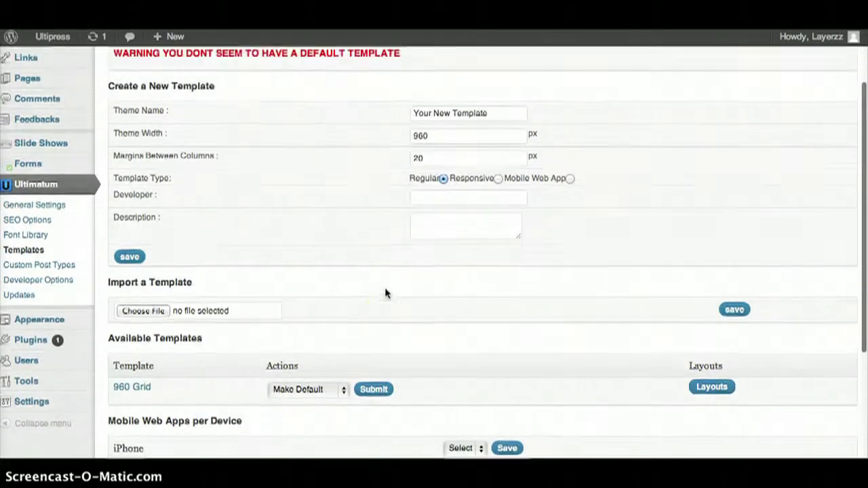
{"action": "left_click", "coordinate": [508, 120]}
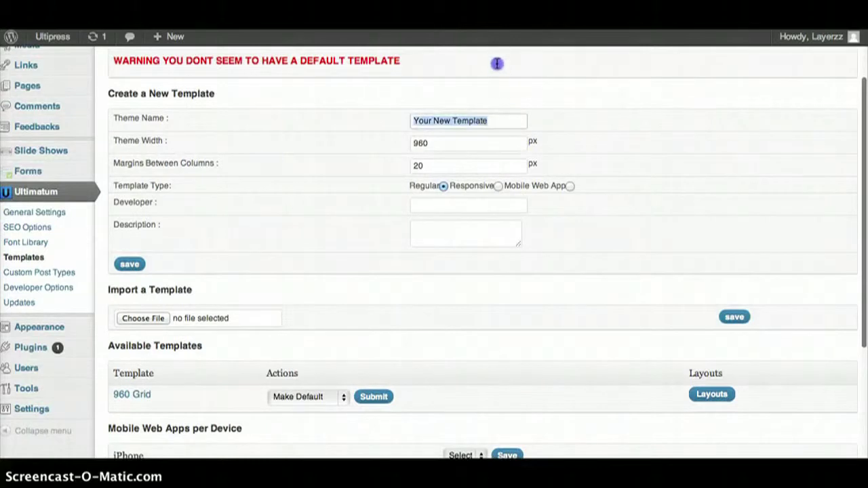
{"action": "type", "text": "Ultipre"}
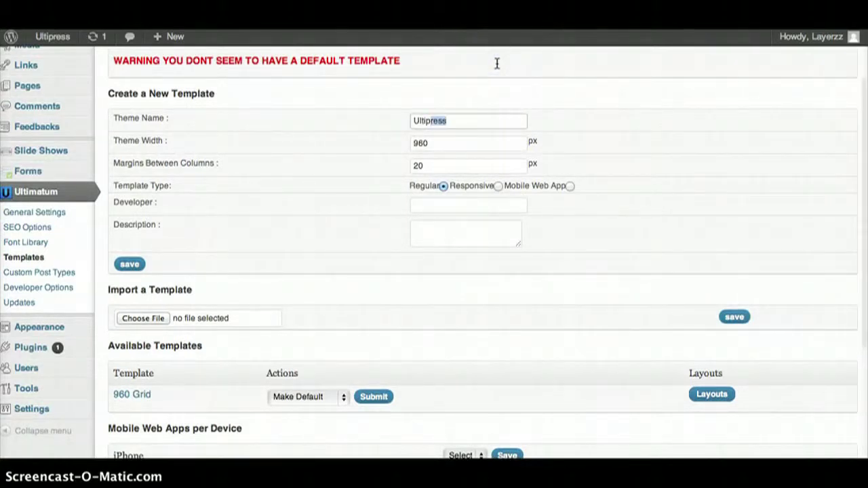
{"action": "type", "text": "ss"}
{"action": "scroll", "coordinate": [333, 223], "scroll_direction": "down", "scroll_amount": 3}
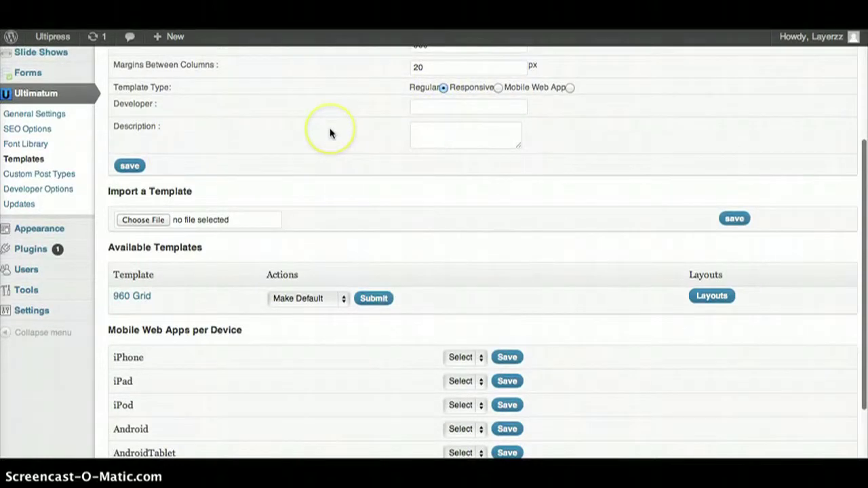
{"action": "scroll", "coordinate": [330, 134], "scroll_direction": "up", "scroll_amount": 1}
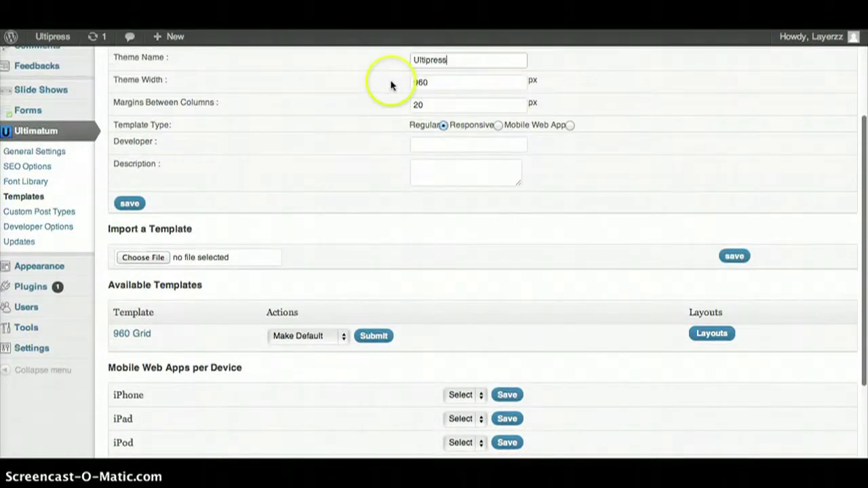
{"action": "left_click", "coordinate": [131, 202]}
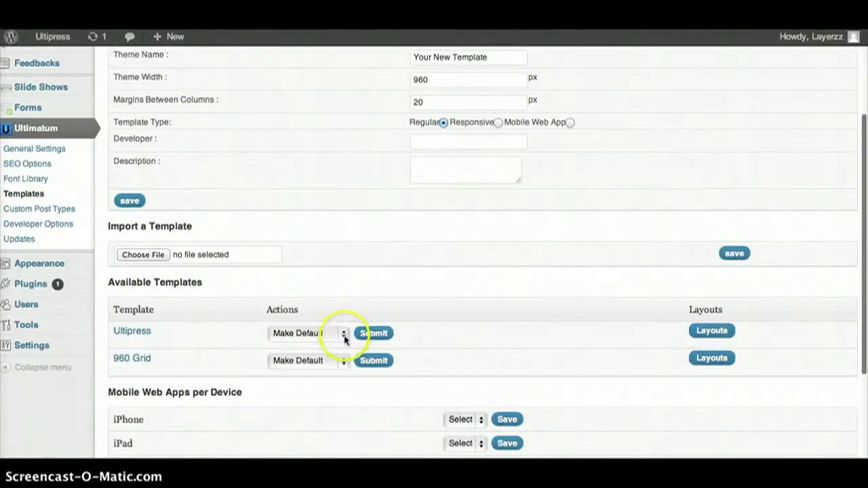
- Delete the 960 Grid template along with its layout
{"action": "left_click", "coordinate": [343, 360]}
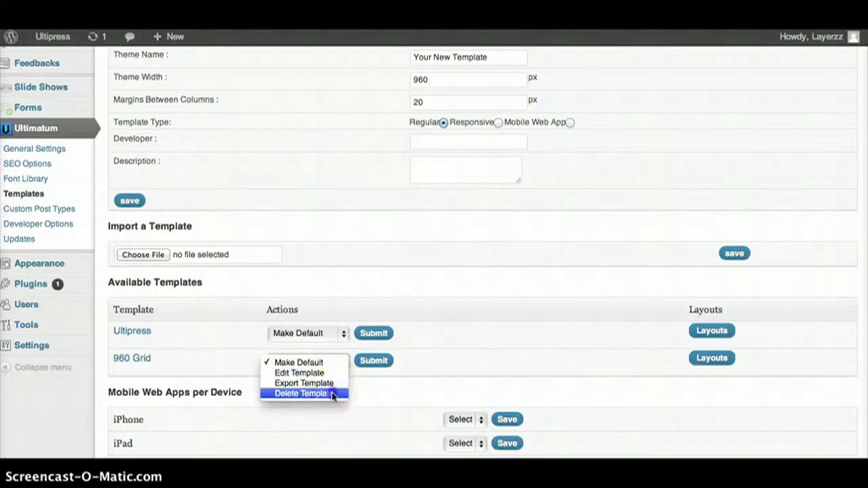
{"action": "left_click", "coordinate": [333, 394]}
{"action": "left_click", "coordinate": [373, 361]}
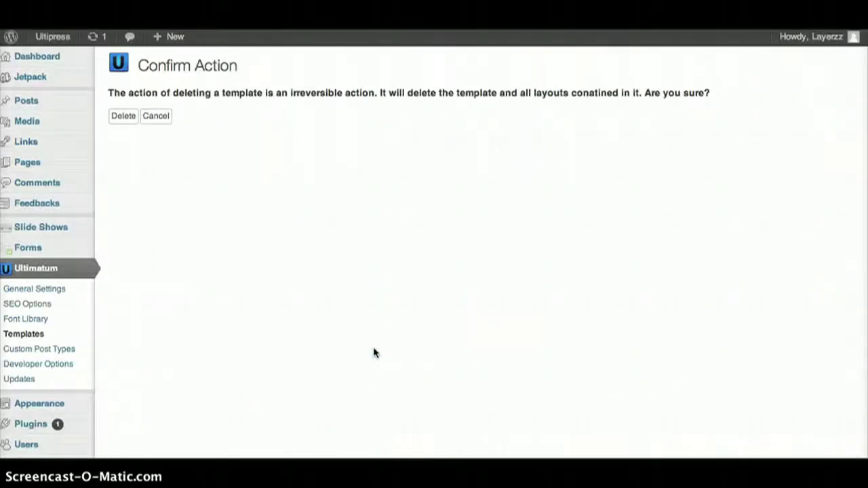
{"action": "left_click", "coordinate": [124, 117]}
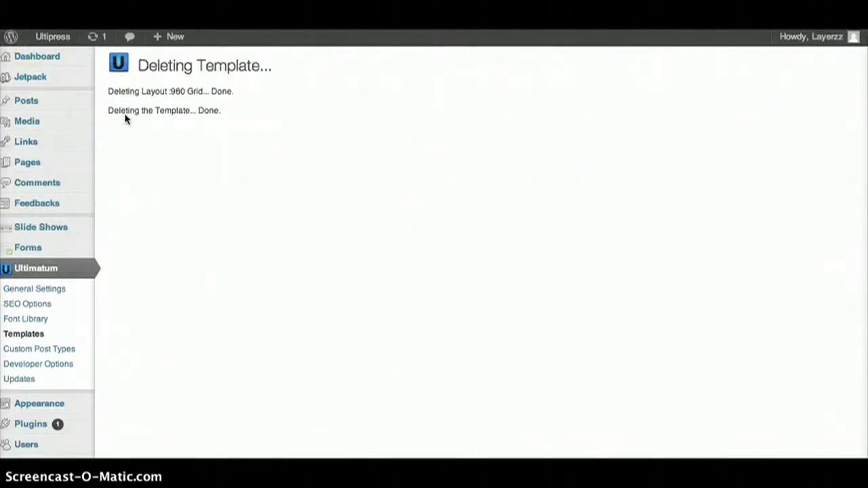
- Make Ultipress the default template and go to its layouts
{"action": "scroll", "coordinate": [263, 255], "scroll_direction": "down", "scroll_amount": 3}
{"action": "scroll", "coordinate": [265, 258], "scroll_direction": "down", "scroll_amount": 1}
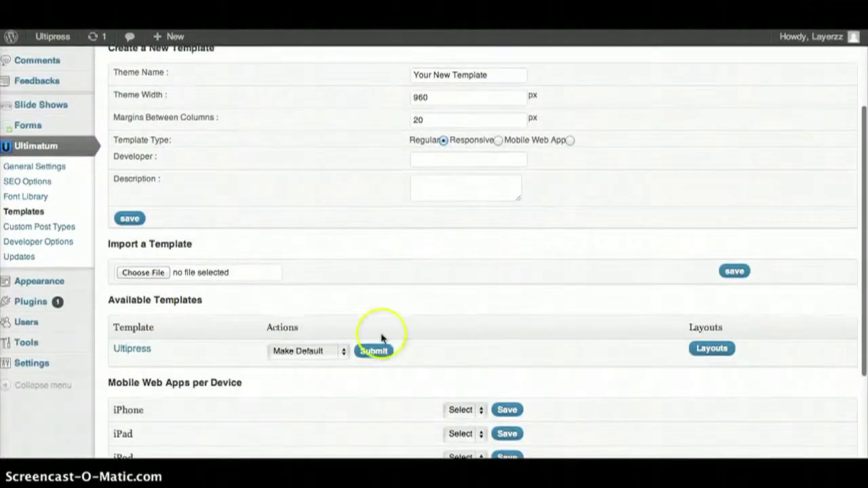
{"action": "left_click", "coordinate": [342, 351]}
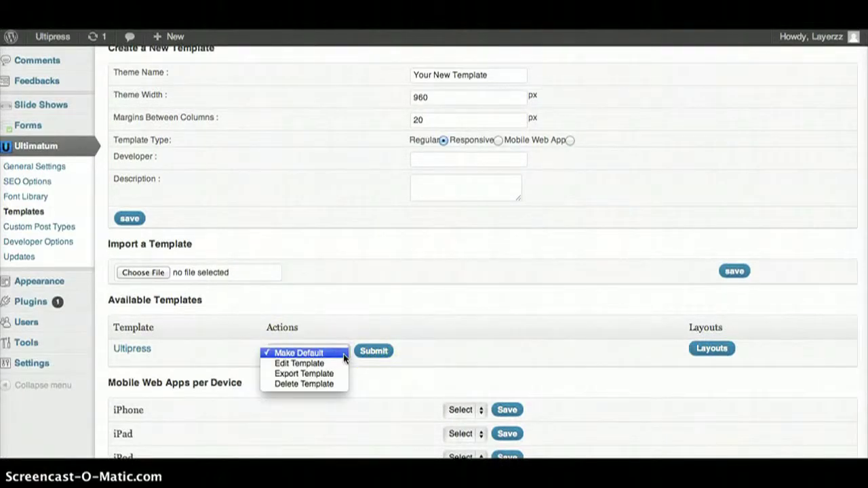
{"action": "left_click", "coordinate": [343, 352]}
{"action": "left_click", "coordinate": [377, 353]}
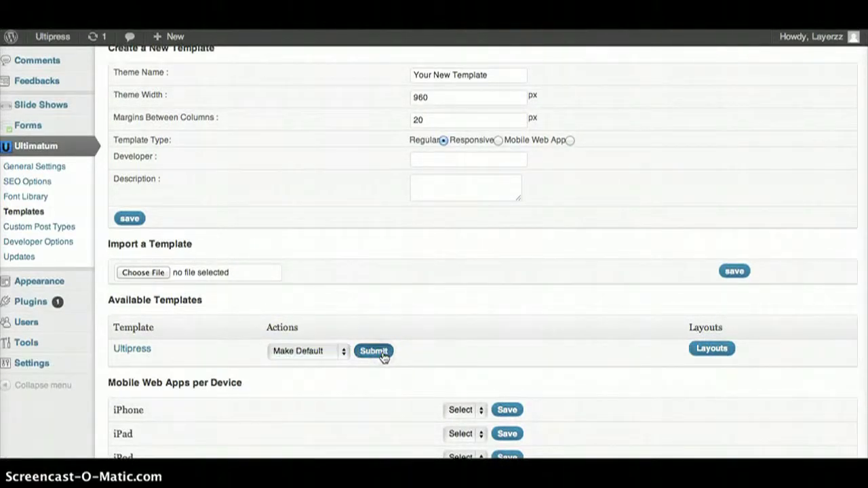
{"action": "left_click", "coordinate": [709, 379]}
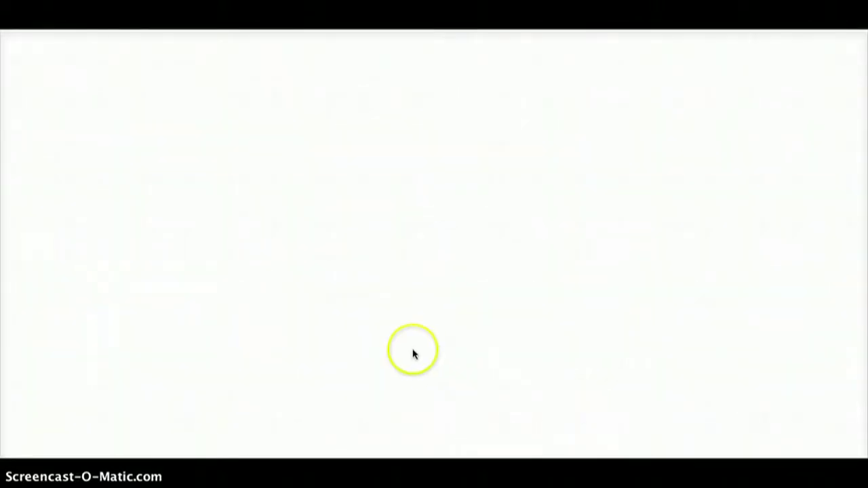
- Create a Full-type layout named 'Inner page' for the Ultipress template
{"action": "scroll", "coordinate": [361, 317], "scroll_direction": "down", "scroll_amount": 1}
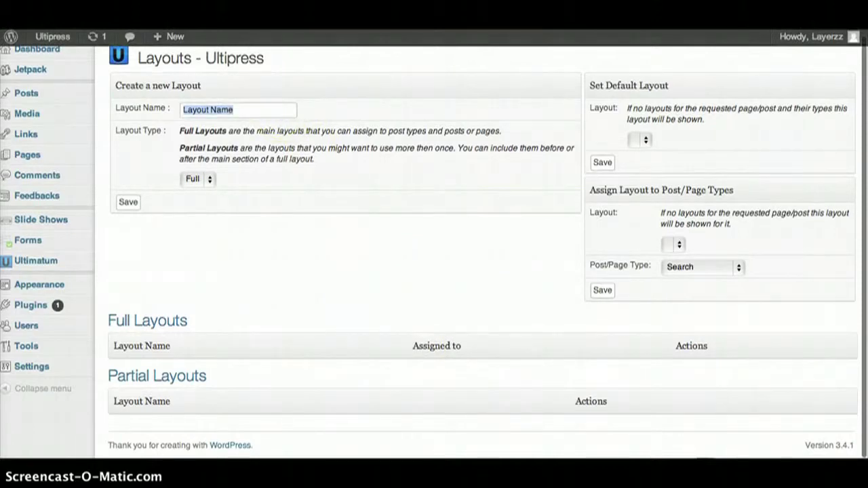
{"action": "key", "text": "BackSpace"}
{"action": "type", "text": "Inn"}
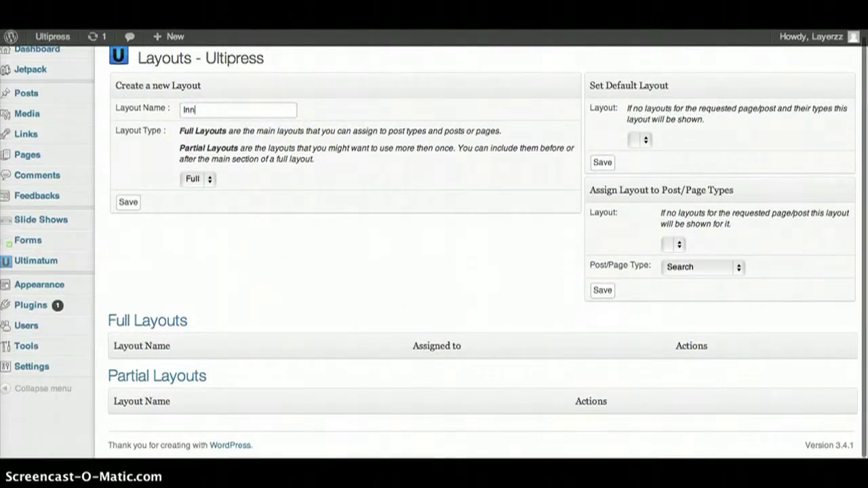
{"action": "type", "text": "er page"}
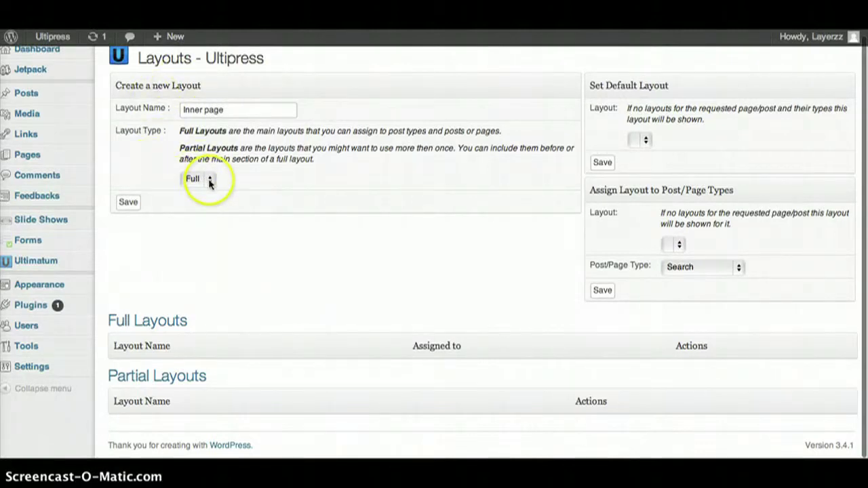
{"action": "left_click", "coordinate": [129, 202]}
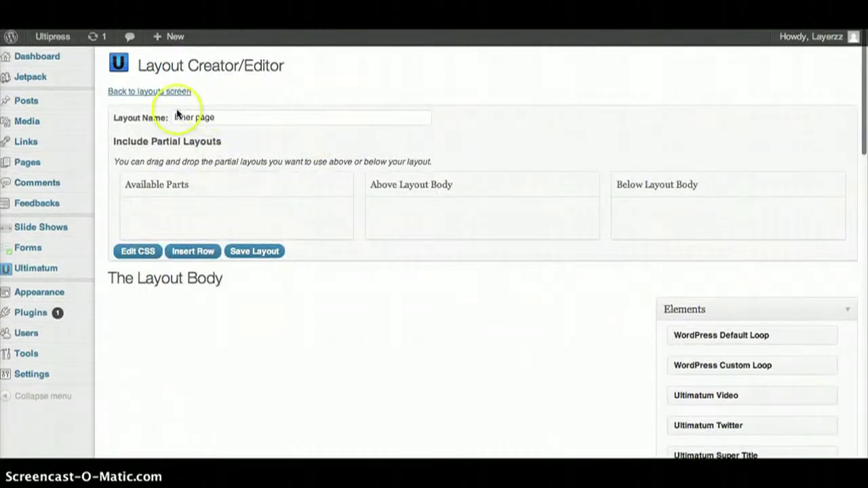
- Save the Inner page layout
{"action": "left_click", "coordinate": [278, 251]}
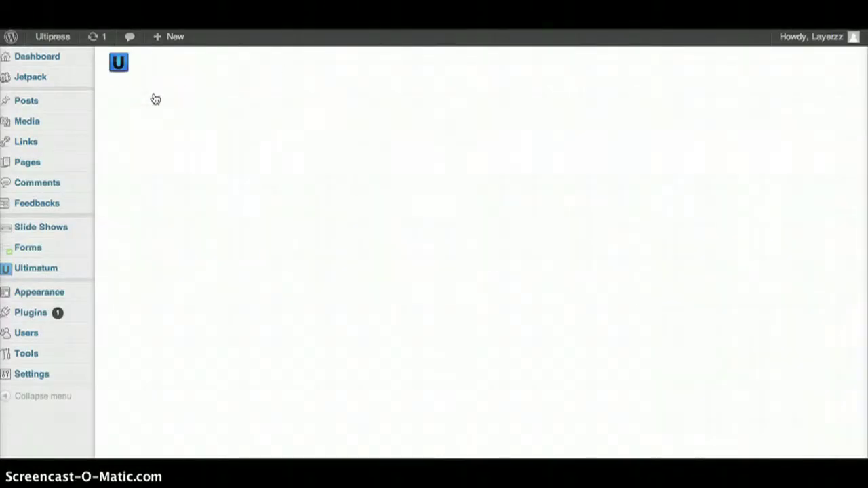
{"action": "left_click", "coordinate": [375, 262]}
{"action": "scroll", "coordinate": [377, 264], "scroll_direction": "down", "scroll_amount": 2}
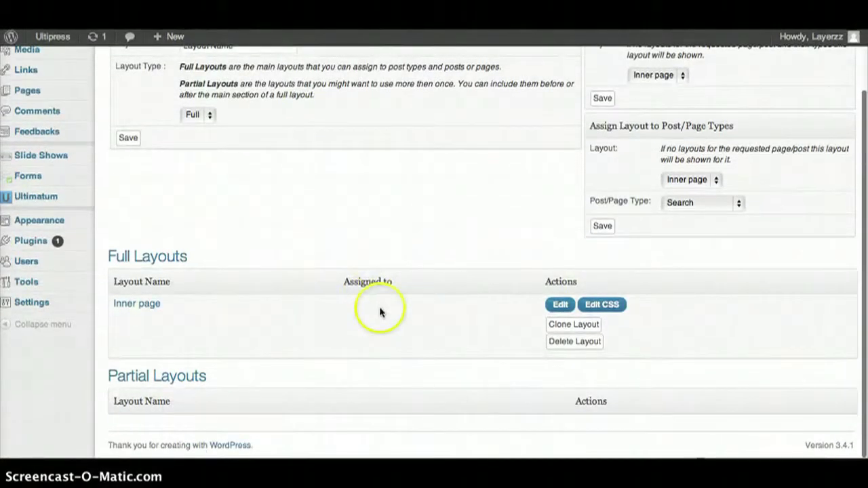
{"action": "scroll", "coordinate": [380, 310], "scroll_direction": "up", "scroll_amount": 1}
- Create a Part-type layout named 'Header' and choose a four 25% columns row style
{"action": "left_click", "coordinate": [247, 80]}
{"action": "key", "text": "super+a"}
{"action": "scroll", "coordinate": [248, 80], "scroll_direction": "up", "scroll_amount": 1}
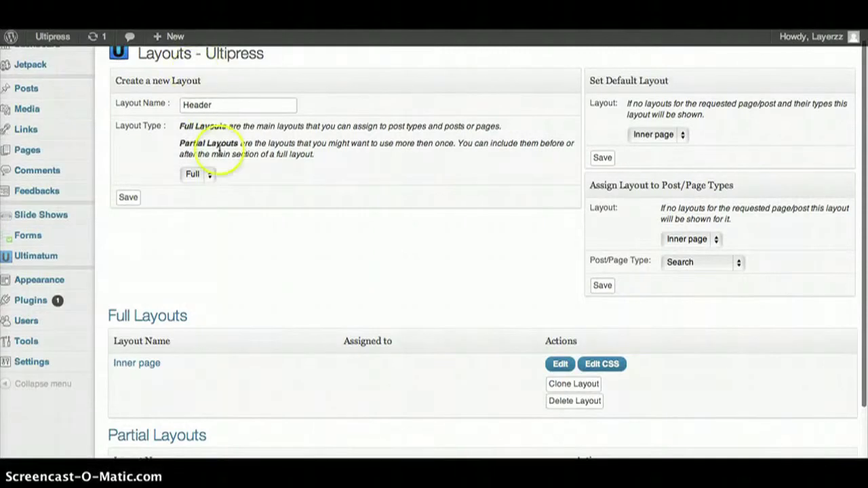
{"action": "left_click", "coordinate": [208, 175]}
{"action": "left_click", "coordinate": [210, 187]}
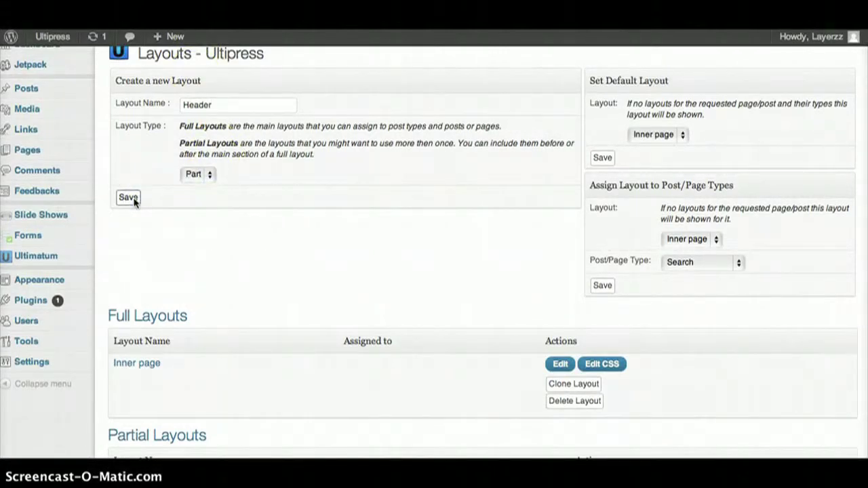
{"action": "left_click", "coordinate": [133, 200]}
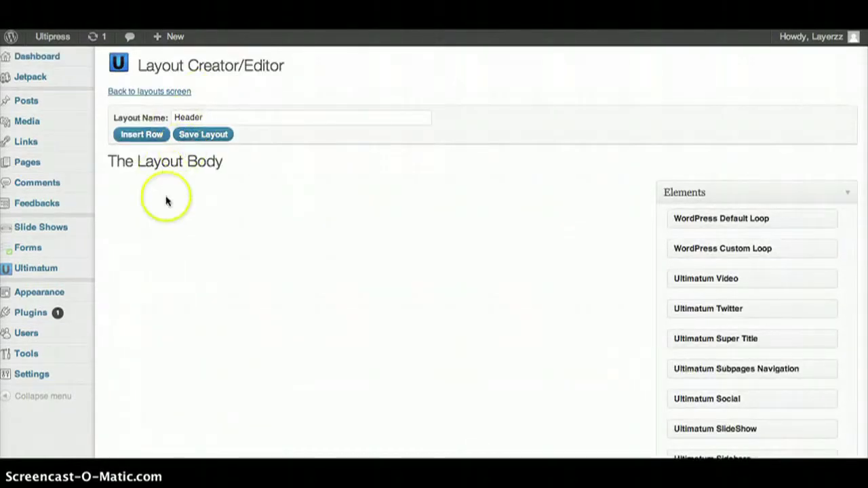
{"action": "left_click", "coordinate": [141, 134]}
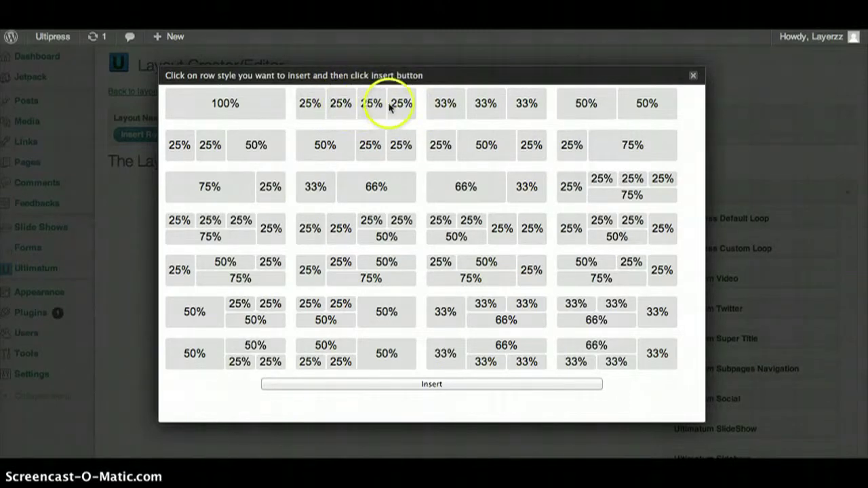
{"action": "left_click", "coordinate": [361, 105]}
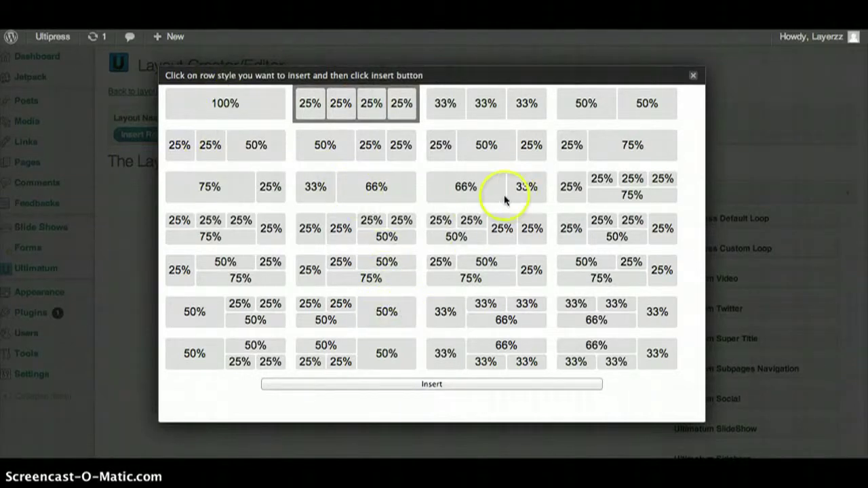
- Insert the 25% 25% 25% 25% row into the Header layout body
{"action": "left_click", "coordinate": [467, 384]}
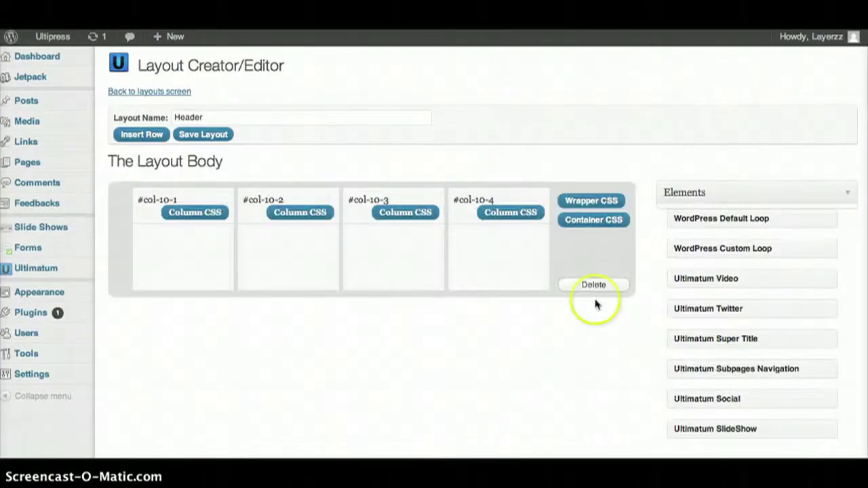
{"action": "scroll", "coordinate": [597, 304], "scroll_direction": "down", "scroll_amount": 5}
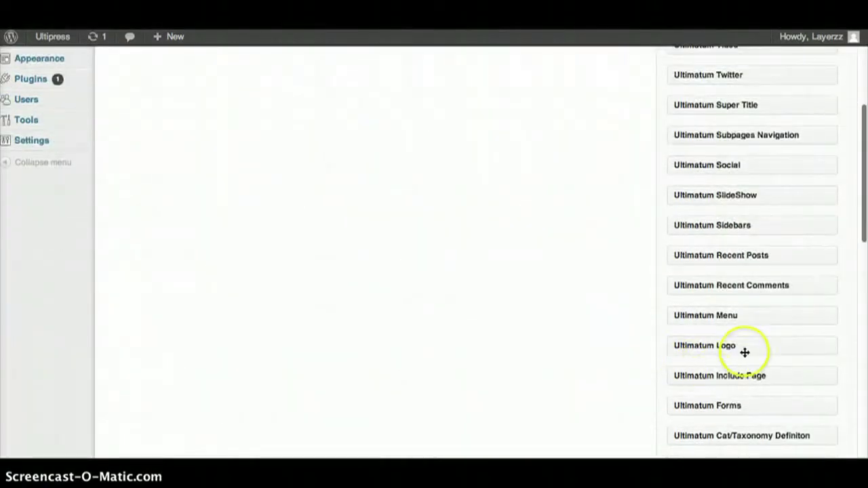
- Drop the Ultimatum Logo element into column #col-10-1 and save the Header layout
{"action": "left_click_drag", "start_coordinate": [735, 342], "coordinate": [205, 239]}
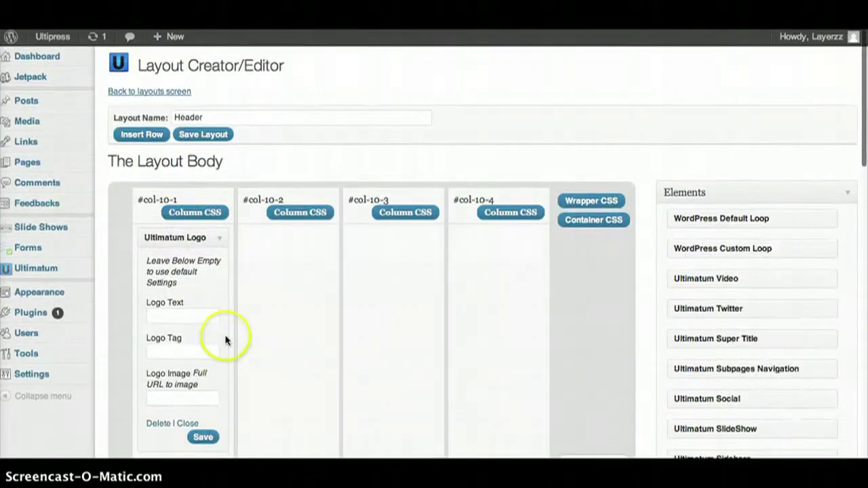
{"action": "scroll", "coordinate": [225, 341], "scroll_direction": "down", "scroll_amount": 2}
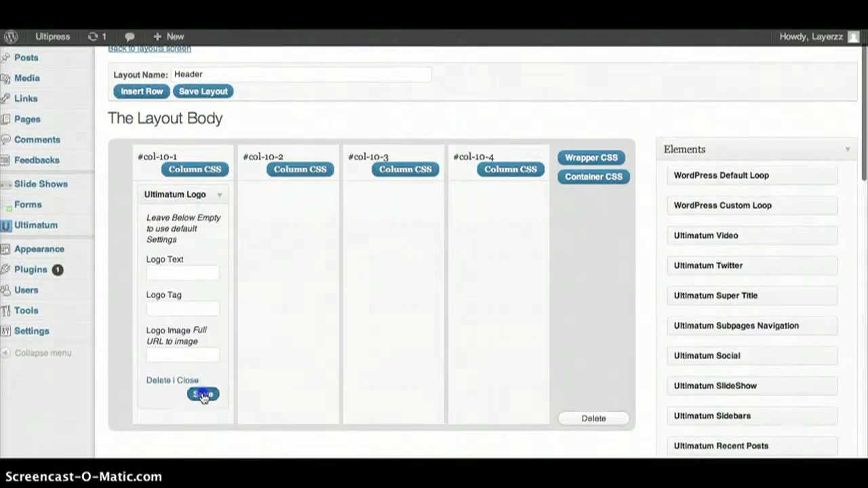
{"action": "scroll", "coordinate": [184, 133], "scroll_direction": "up", "scroll_amount": 2}
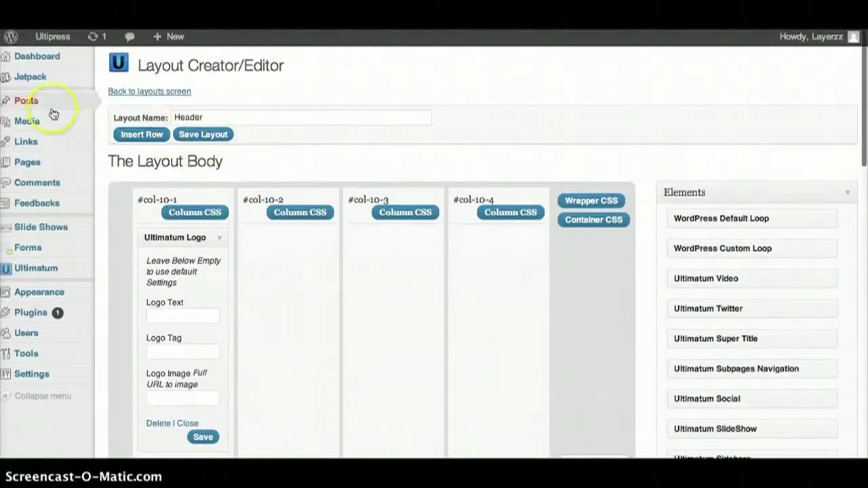
{"action": "left_click", "coordinate": [219, 135]}
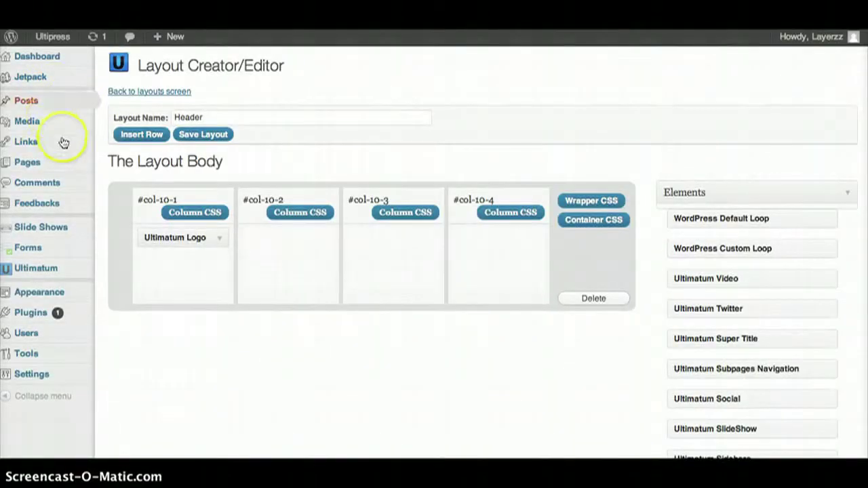
- Copy the 300x158_logo image's full File URL, then return to Ultimatum Templates
{"action": "left_click", "coordinate": [78, 129]}
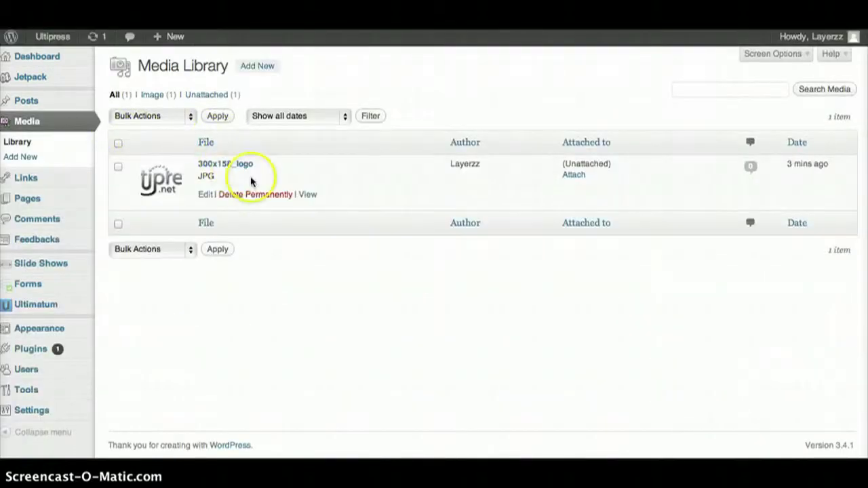
{"action": "left_click", "coordinate": [235, 169]}
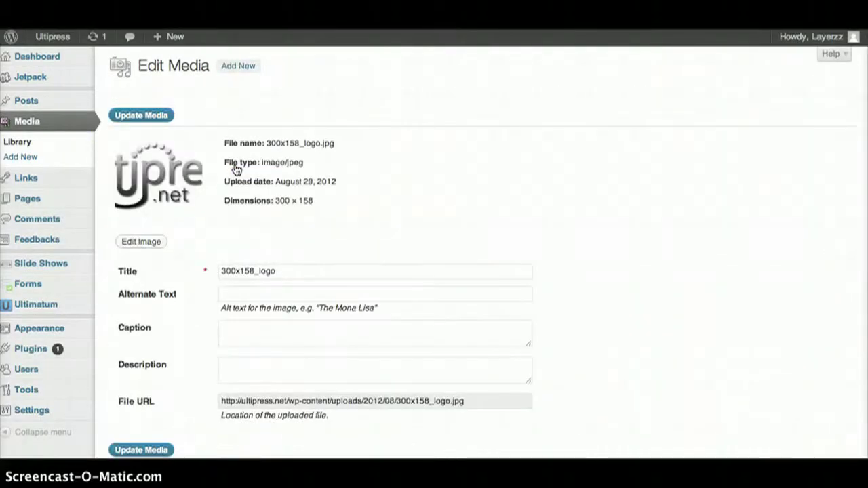
{"action": "scroll", "coordinate": [407, 303], "scroll_direction": "down", "scroll_amount": 2}
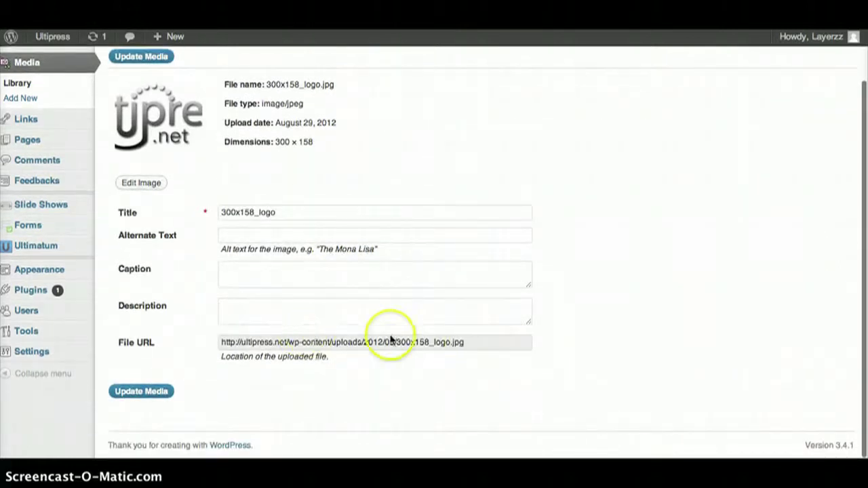
{"action": "right_click", "coordinate": [473, 343]}
{"action": "left_click", "coordinate": [449, 333]}
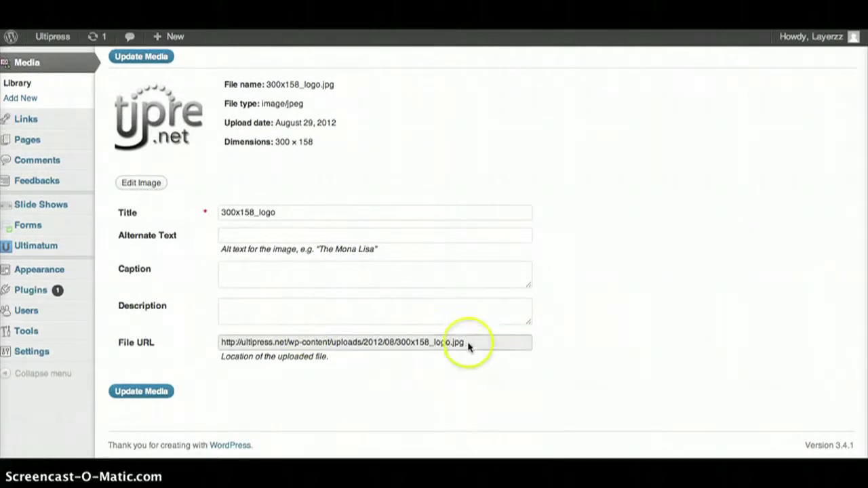
{"action": "left_click_drag", "start_coordinate": [468, 344], "coordinate": [220, 342]}
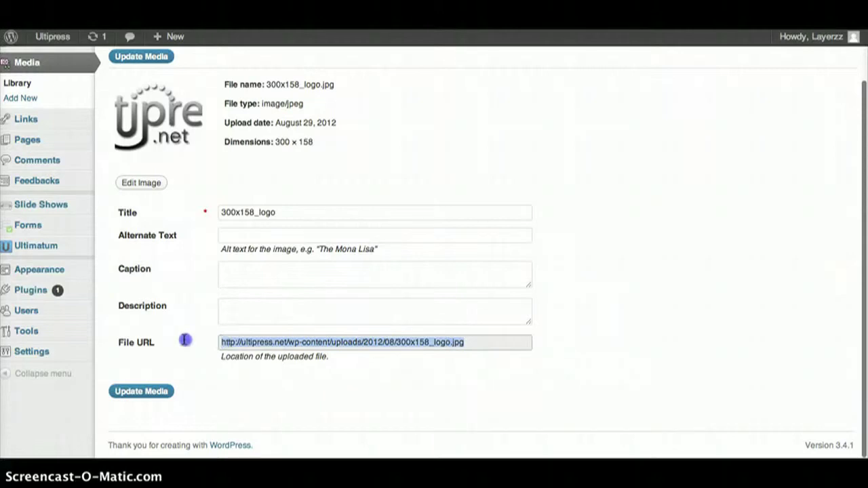
{"action": "left_click", "coordinate": [66, 253]}
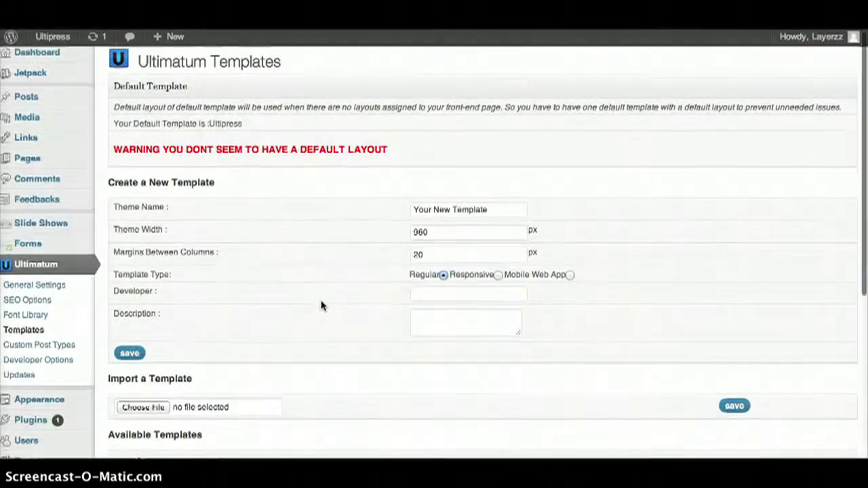
- Set Inner page as the default full layout and save the setting
{"action": "scroll", "coordinate": [322, 304], "scroll_direction": "down", "scroll_amount": 5}
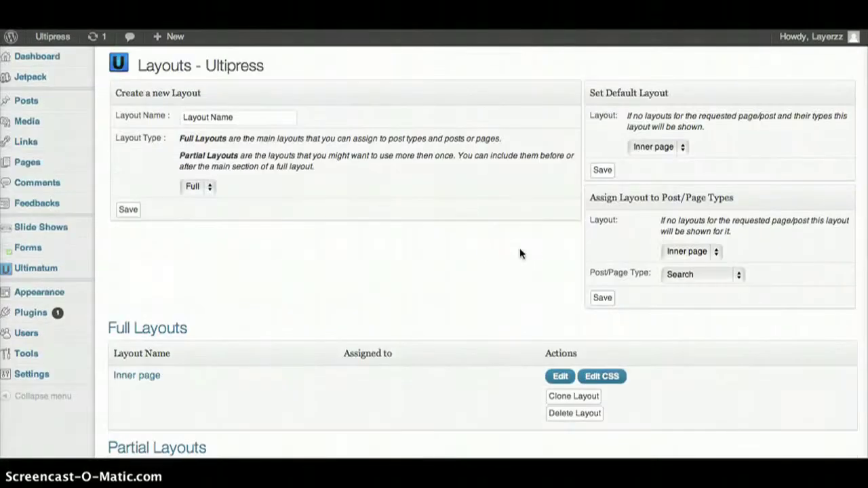
{"action": "scroll", "coordinate": [378, 248], "scroll_direction": "down", "scroll_amount": 3}
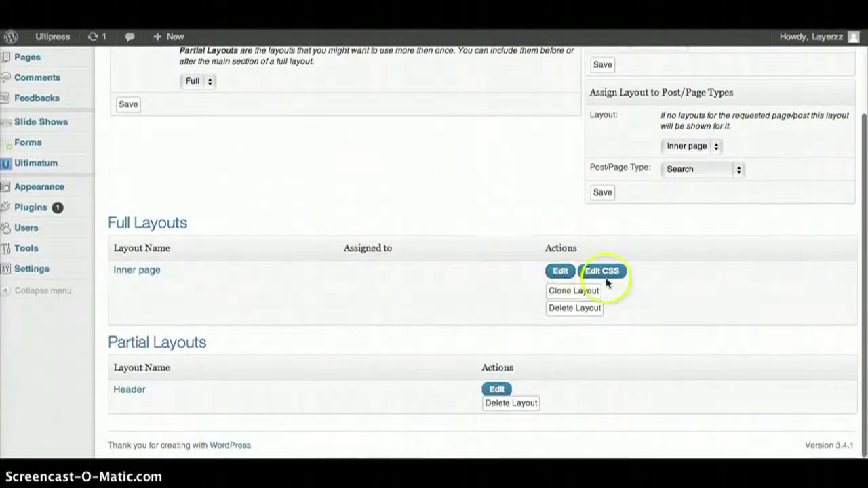
{"action": "scroll", "coordinate": [605, 281], "scroll_direction": "up", "scroll_amount": 2}
{"action": "scroll", "coordinate": [693, 138], "scroll_direction": "up", "scroll_amount": 1}
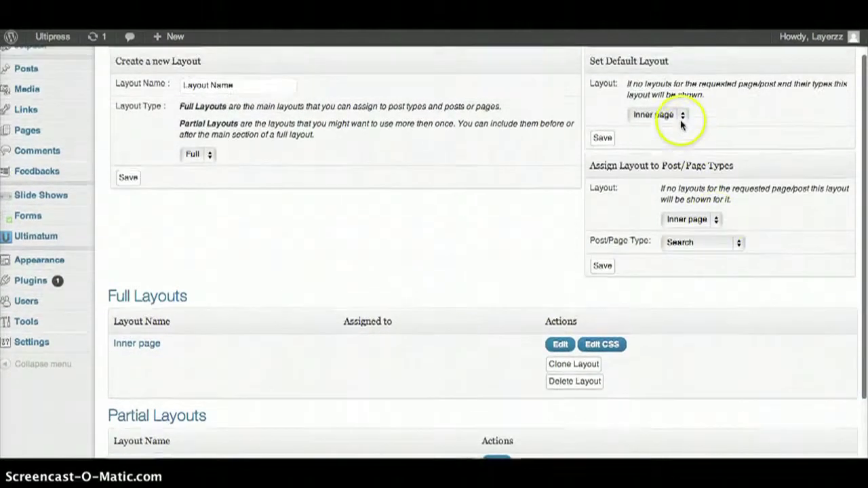
{"action": "left_click", "coordinate": [675, 116]}
{"action": "left_click", "coordinate": [662, 117]}
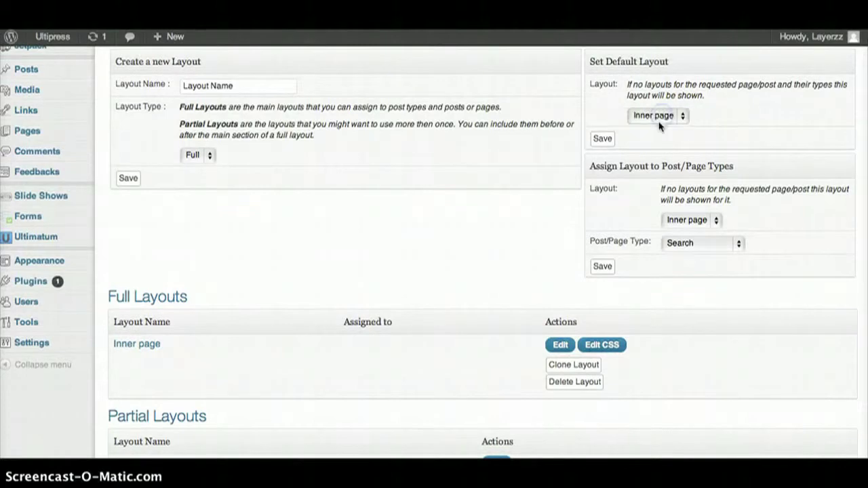
{"action": "left_click", "coordinate": [605, 139]}
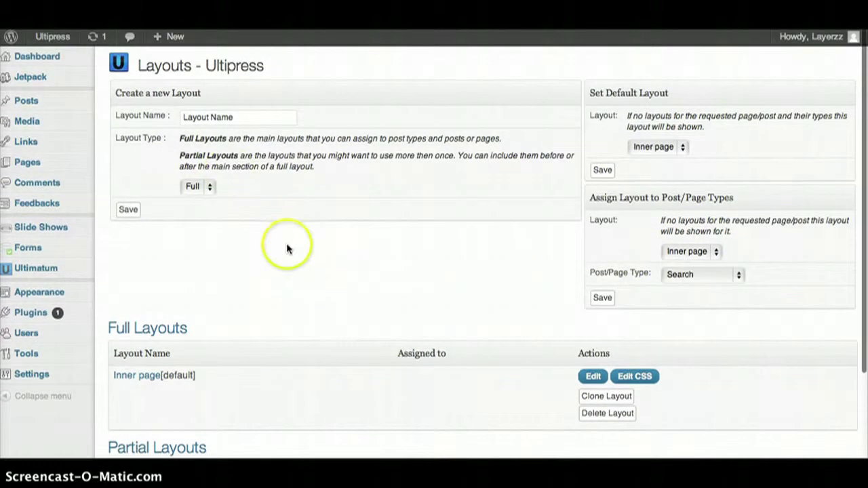
{"action": "scroll", "coordinate": [287, 248], "scroll_direction": "down", "scroll_amount": 3}
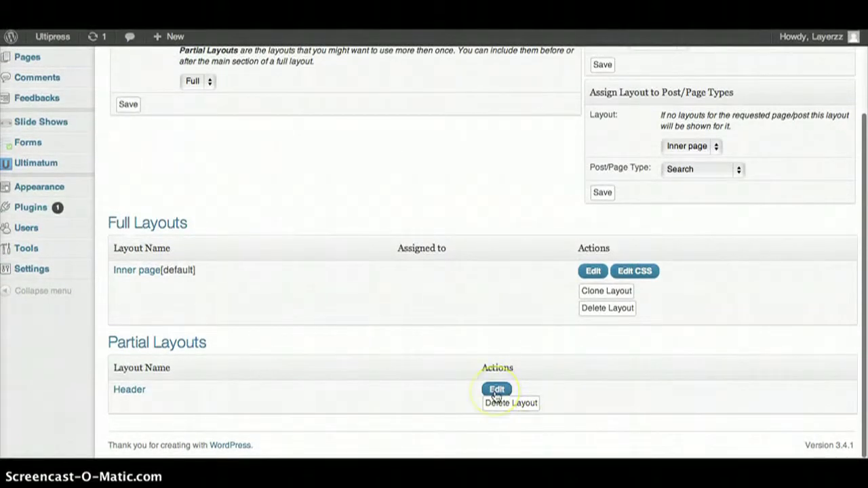
{"action": "left_click", "coordinate": [496, 390]}
- Paste the uploaded logo's URL into the Header layout's Logo Image and save the layout
{"action": "scroll", "coordinate": [543, 305], "scroll_direction": "down", "scroll_amount": 4}
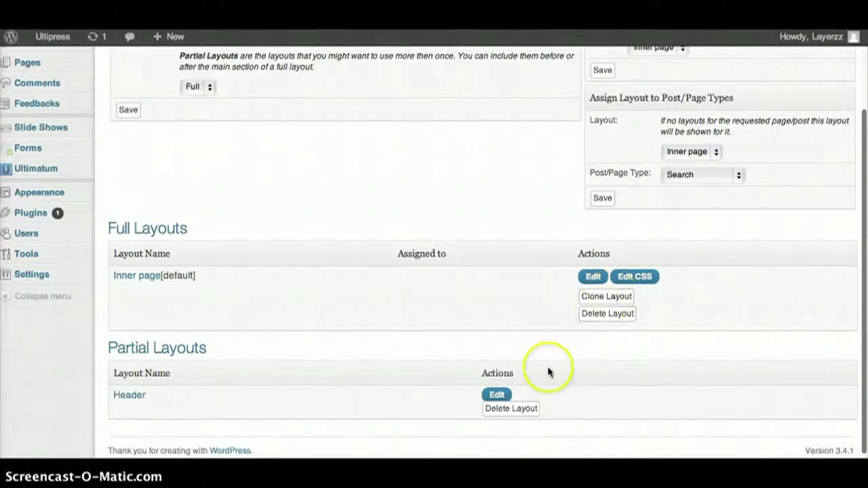
{"action": "scroll", "coordinate": [543, 370], "scroll_direction": "down", "scroll_amount": 1}
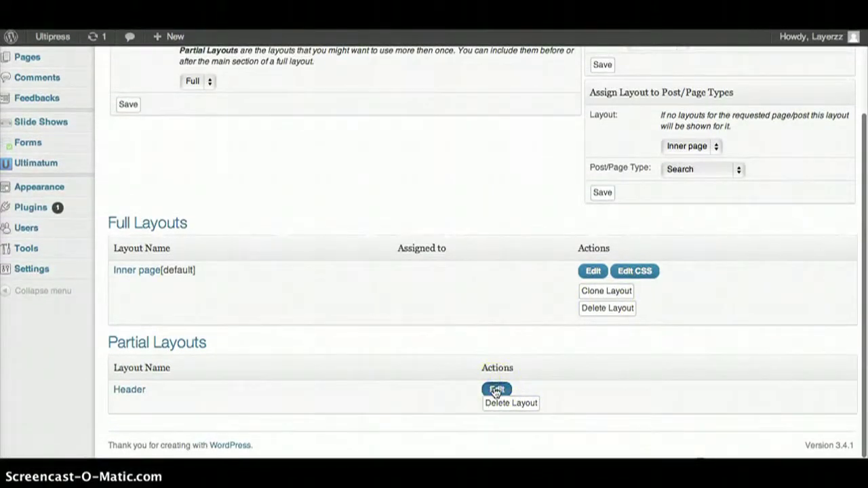
{"action": "left_click", "coordinate": [496, 391]}
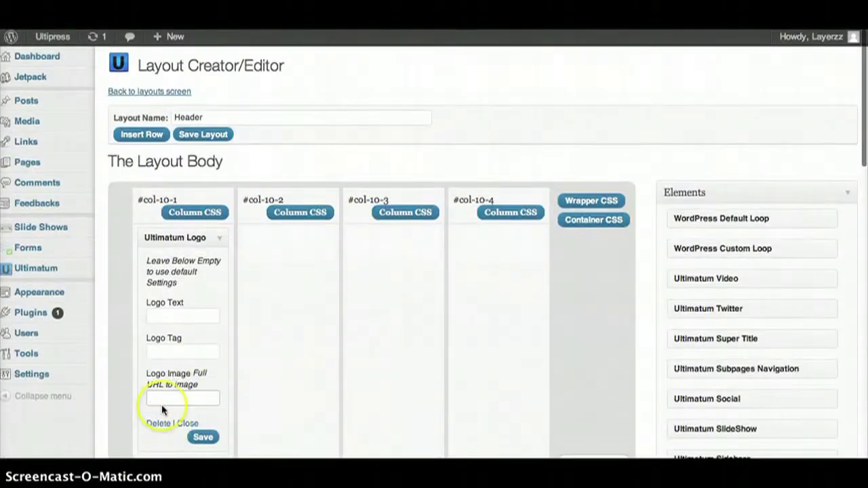
{"action": "key", "text": "ctrl+v"}
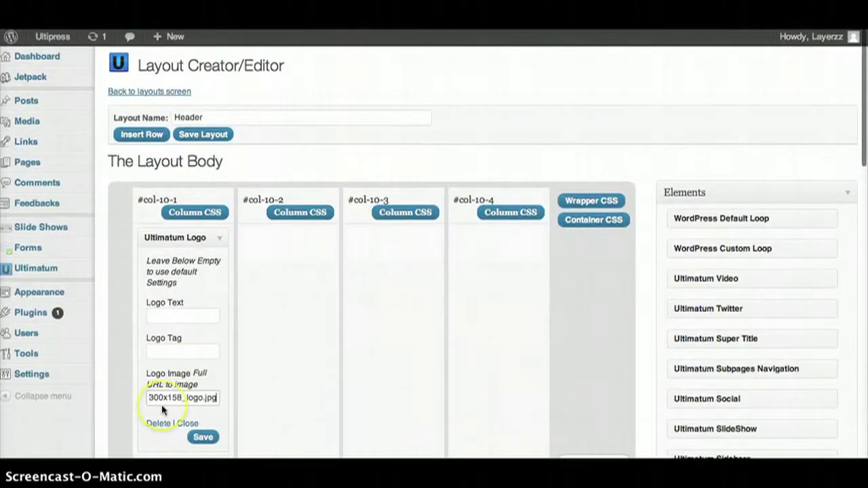
{"action": "left_click", "coordinate": [203, 437]}
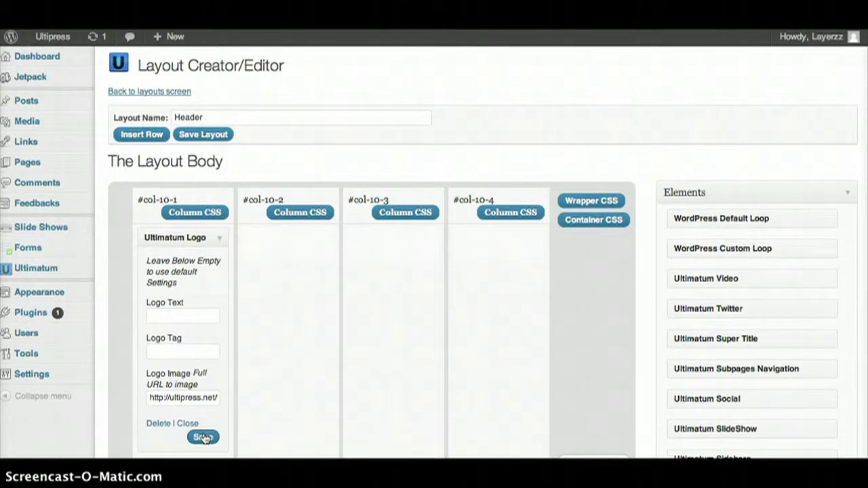
{"action": "left_click_drag", "start_coordinate": [242, 135], "coordinate": [223, 137]}
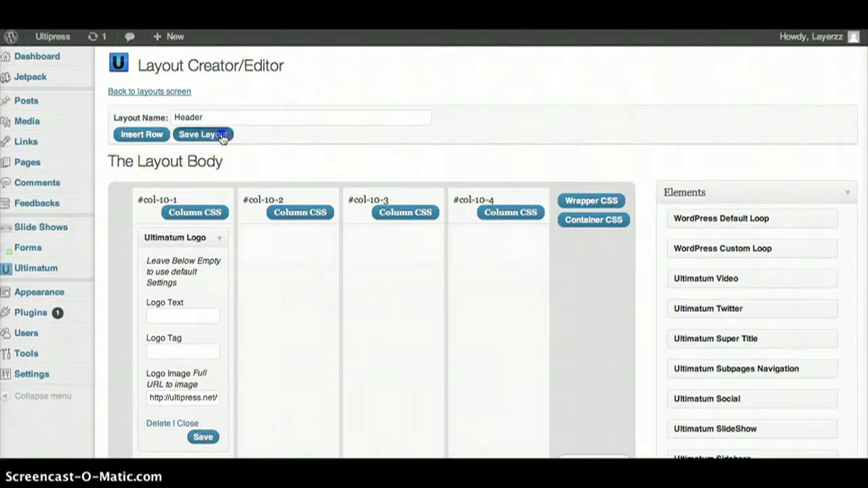
{"action": "left_click", "coordinate": [223, 136]}
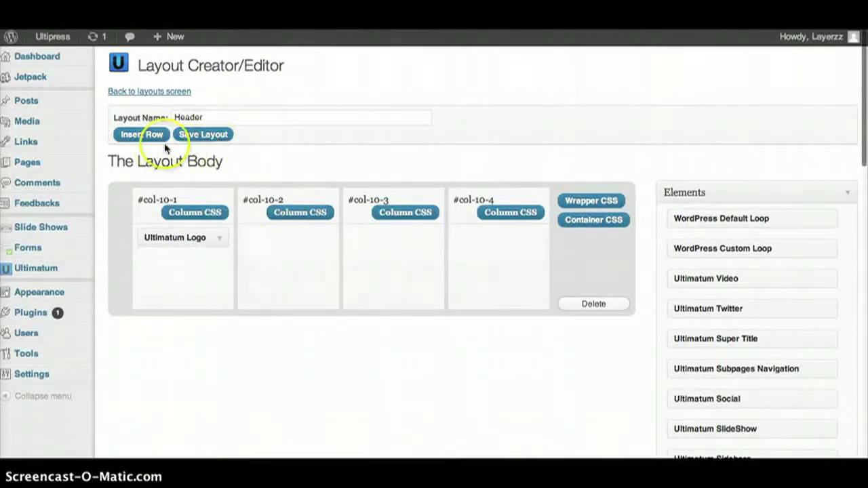
- Go back to the layouts list and bring up the Inner page layout for editing
{"action": "left_click", "coordinate": [148, 92]}
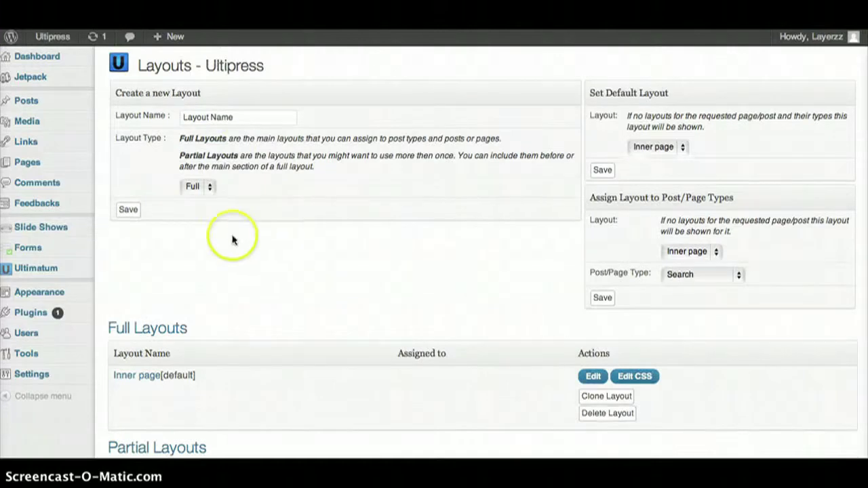
{"action": "scroll", "coordinate": [248, 292], "scroll_direction": "down", "scroll_amount": 3}
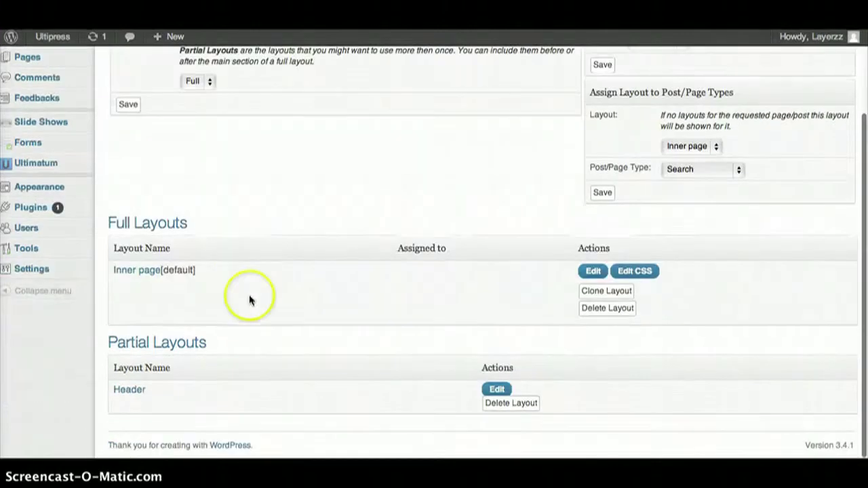
{"action": "left_click", "coordinate": [594, 271]}
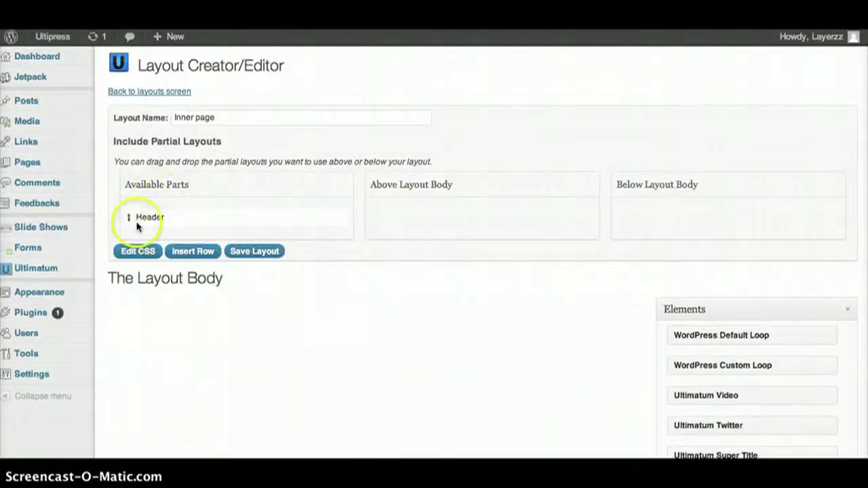
- Drag the Header part from Available Parts into Inner page's Above Layout Body
{"action": "left_click_drag", "start_coordinate": [137, 218], "coordinate": [345, 204]}
{"action": "left_click_drag", "start_coordinate": [392, 220], "coordinate": [392, 219]}
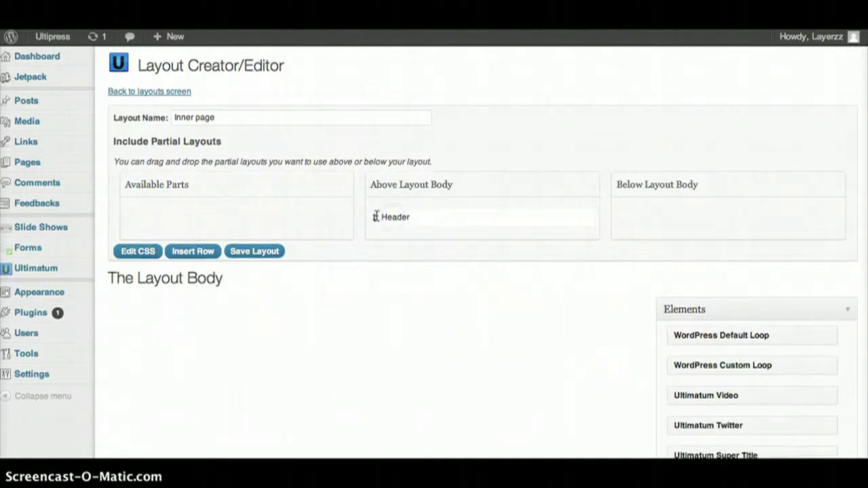